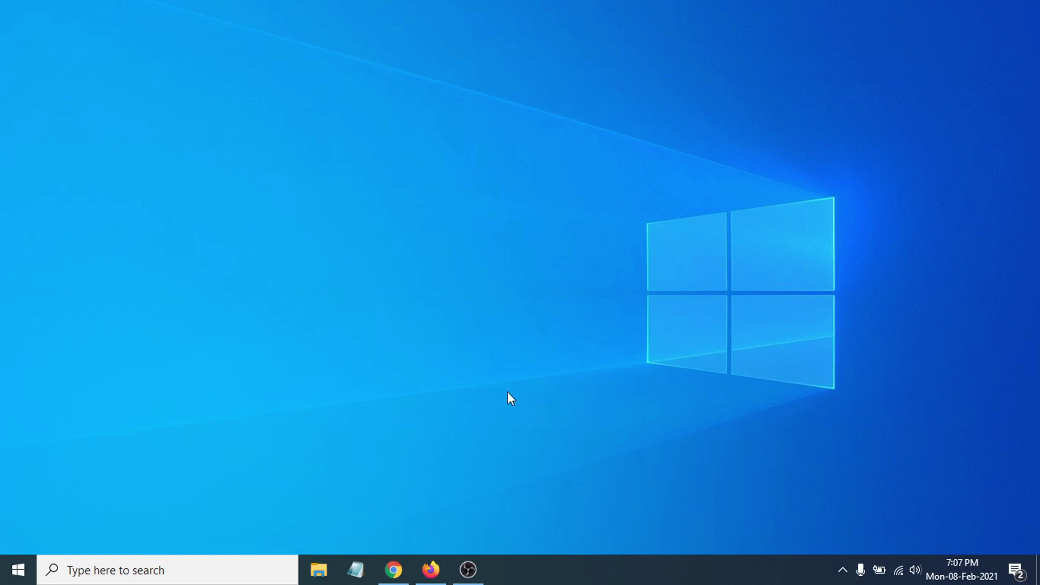
- Return to Firefox and open the msi.com MSI Afterburner result from the Google search
{"action": "left_click", "coordinate": [429, 576]}
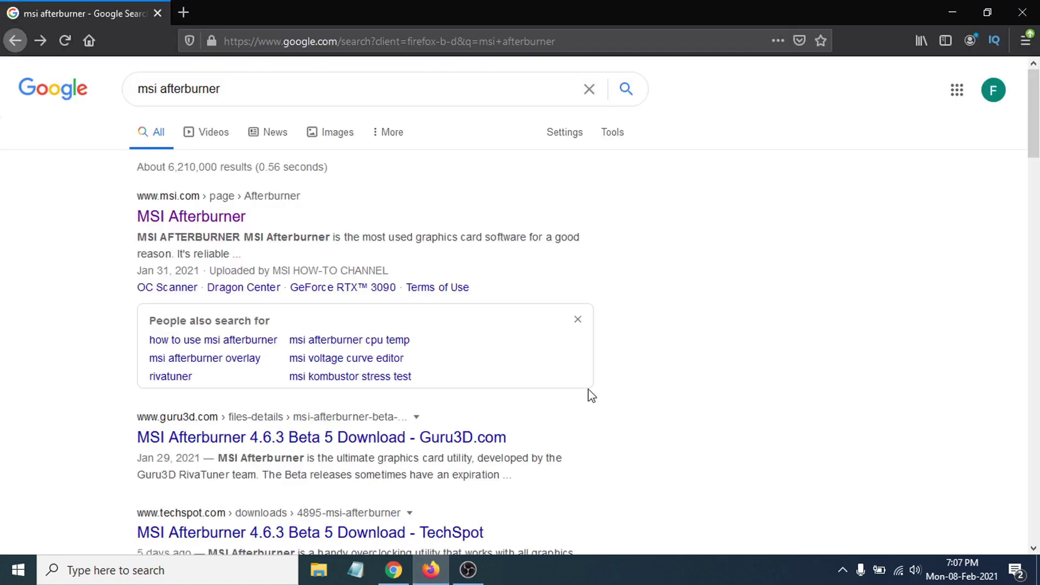
{"action": "scroll", "coordinate": [592, 394], "scroll_direction": "down", "scroll_amount": 2}
{"action": "scroll", "coordinate": [592, 395], "scroll_direction": "up", "scroll_amount": 2}
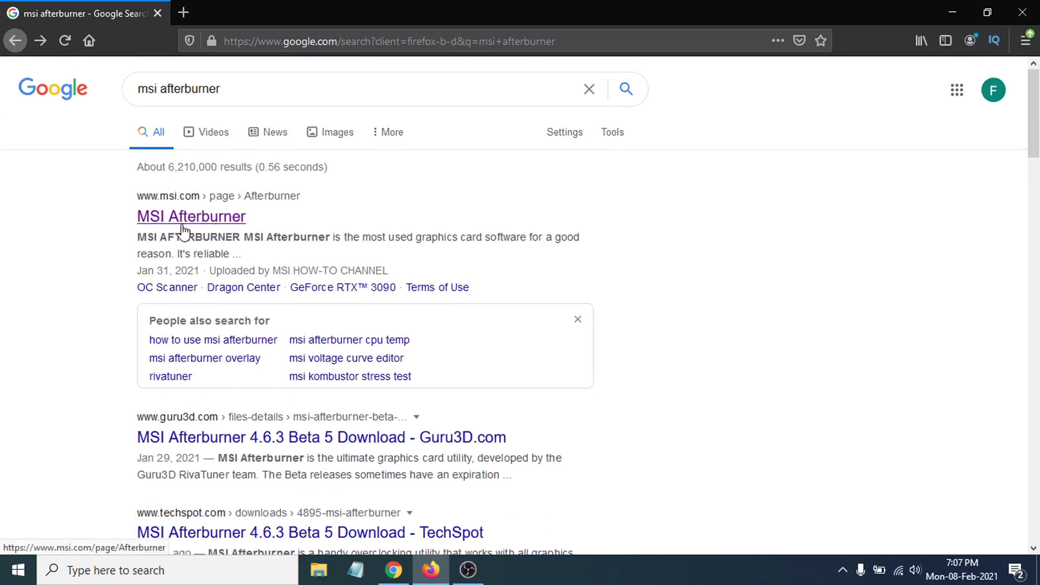
{"action": "left_click", "coordinate": [204, 221]}
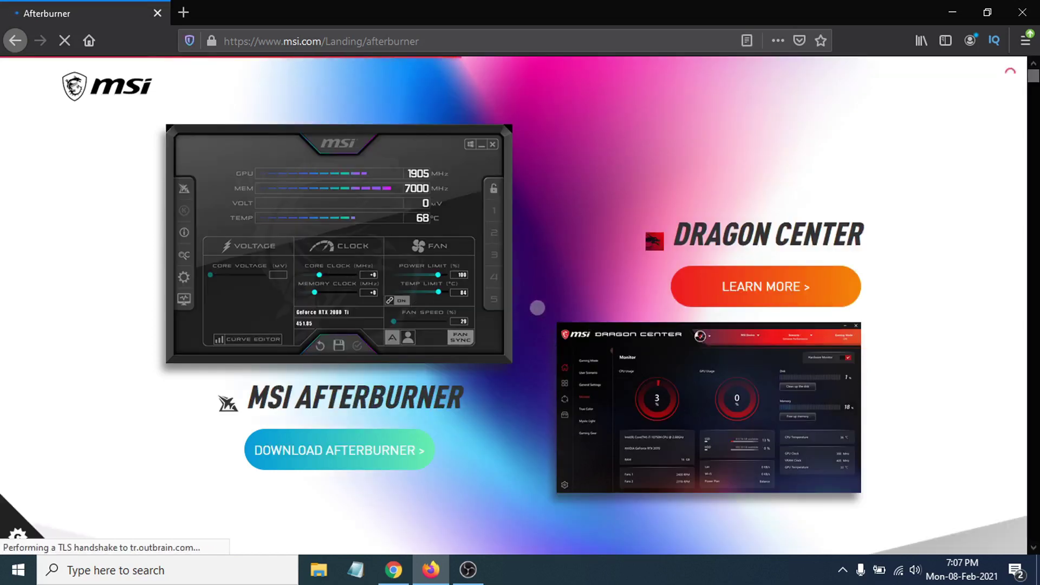
{"action": "scroll", "coordinate": [536, 307], "scroll_direction": "down", "scroll_amount": 3}
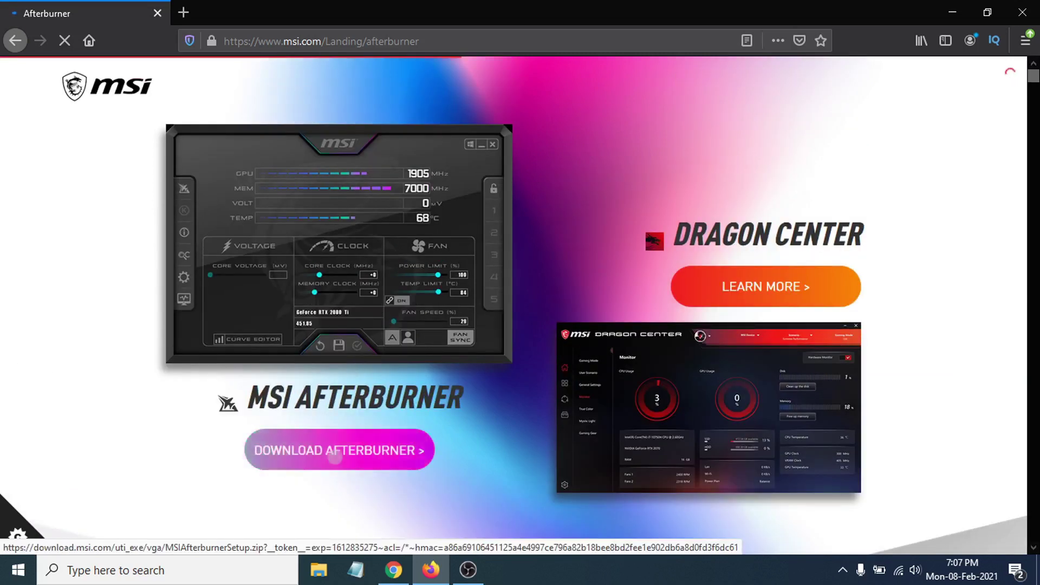
{"action": "scroll", "coordinate": [335, 457], "scroll_direction": "down", "scroll_amount": 3}
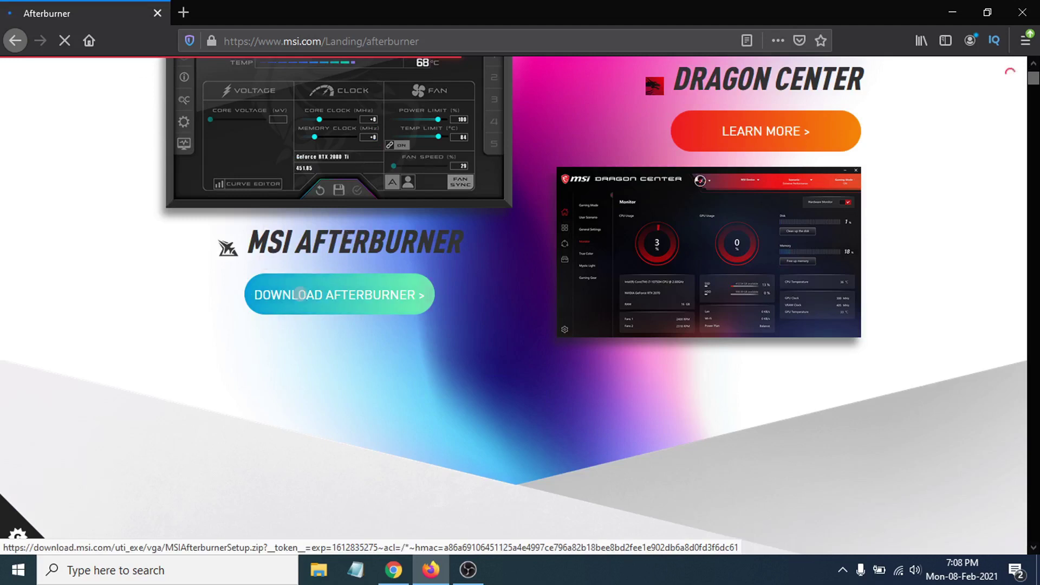
{"action": "left_click", "coordinate": [341, 295]}
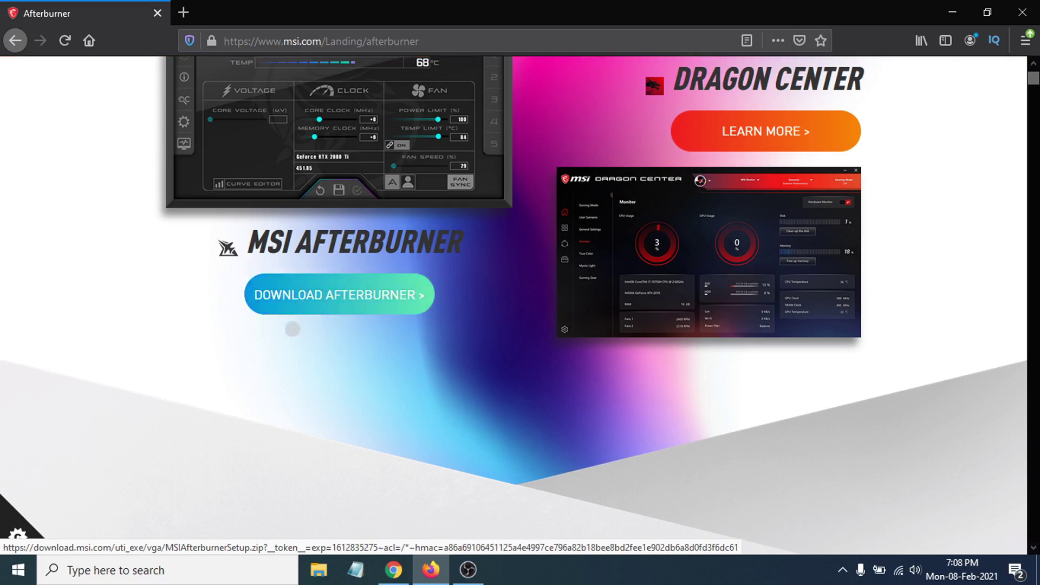
{"action": "left_click", "coordinate": [340, 304]}
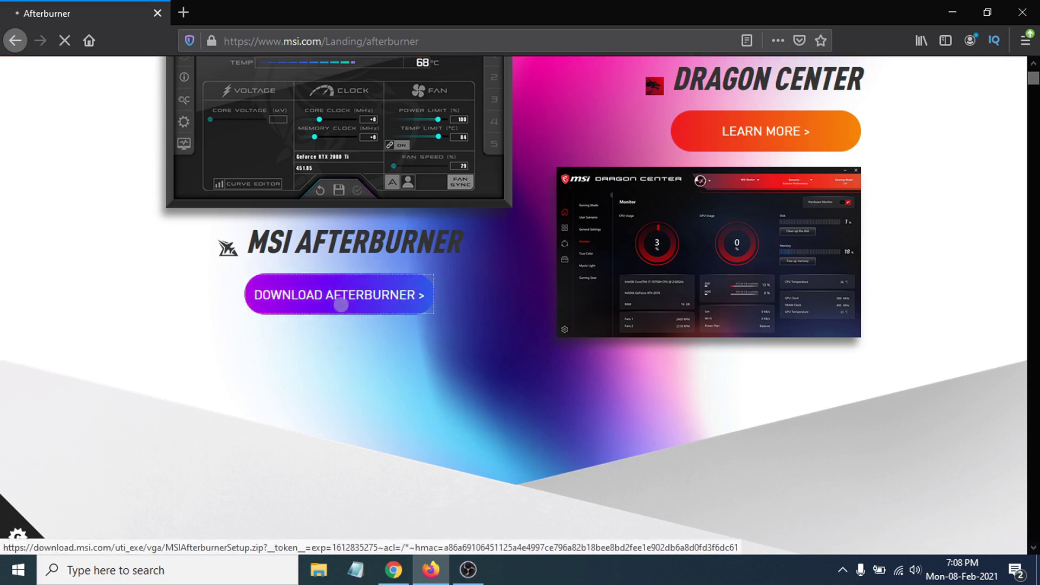
{"action": "left_click", "coordinate": [385, 314]}
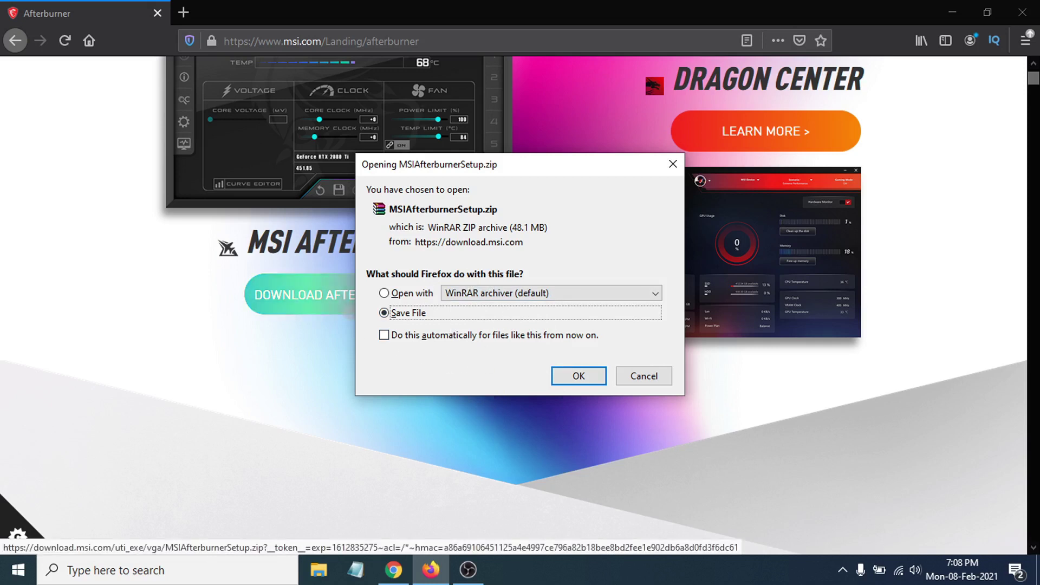
{"action": "left_click", "coordinate": [670, 173]}
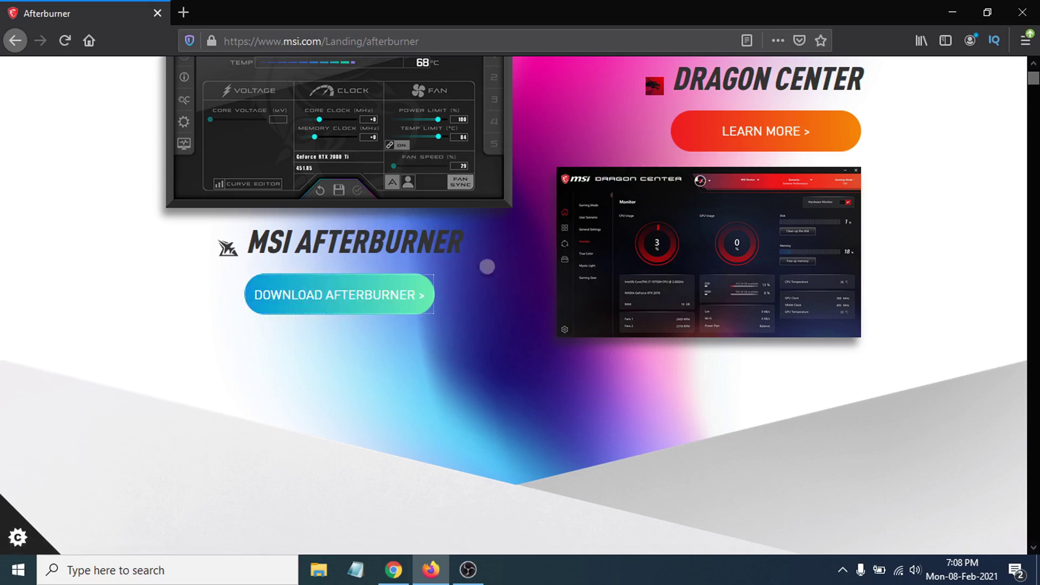
{"action": "scroll", "coordinate": [487, 287], "scroll_direction": "up", "scroll_amount": 2}
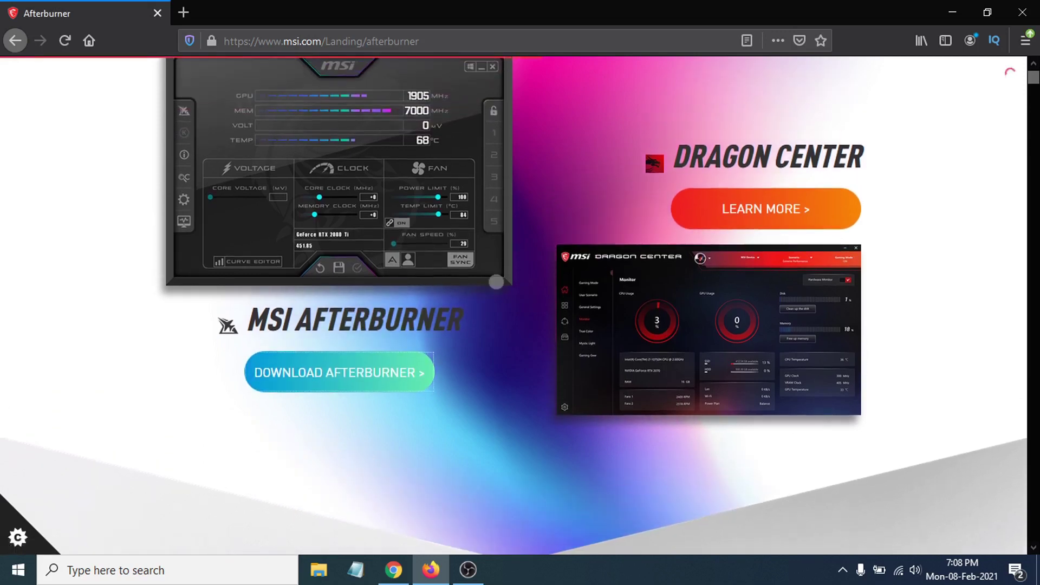
- Open the MSI Afterburner page's source code with View Page Source
{"action": "right_click", "coordinate": [503, 332]}
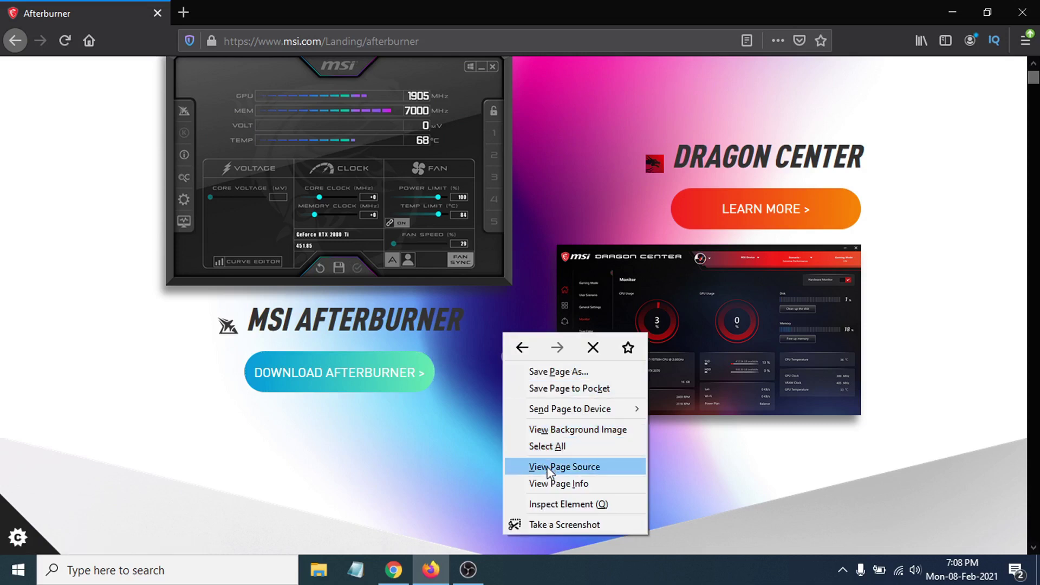
{"action": "right_click", "coordinate": [544, 168]}
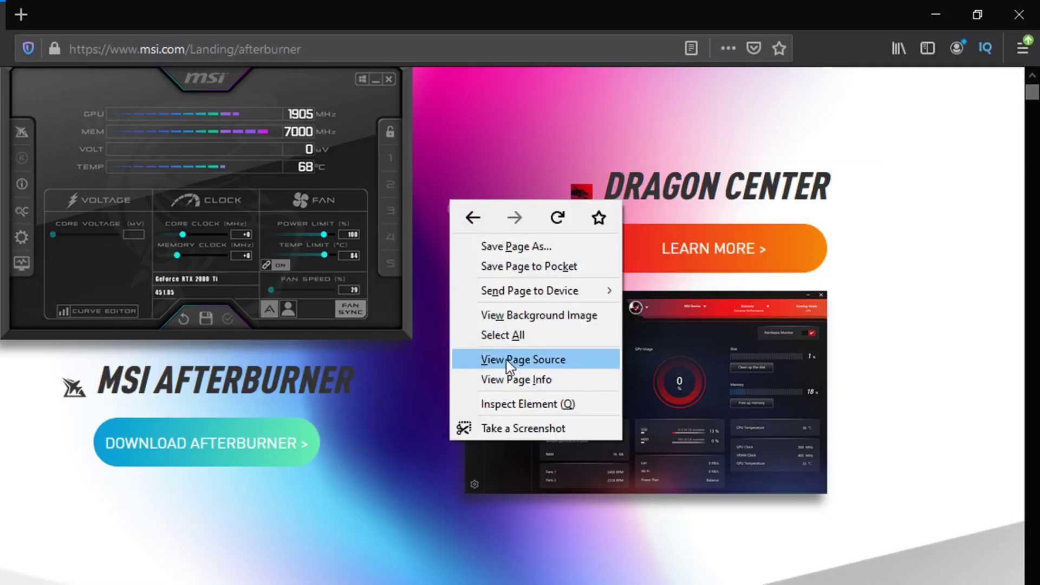
{"action": "left_click", "coordinate": [509, 360]}
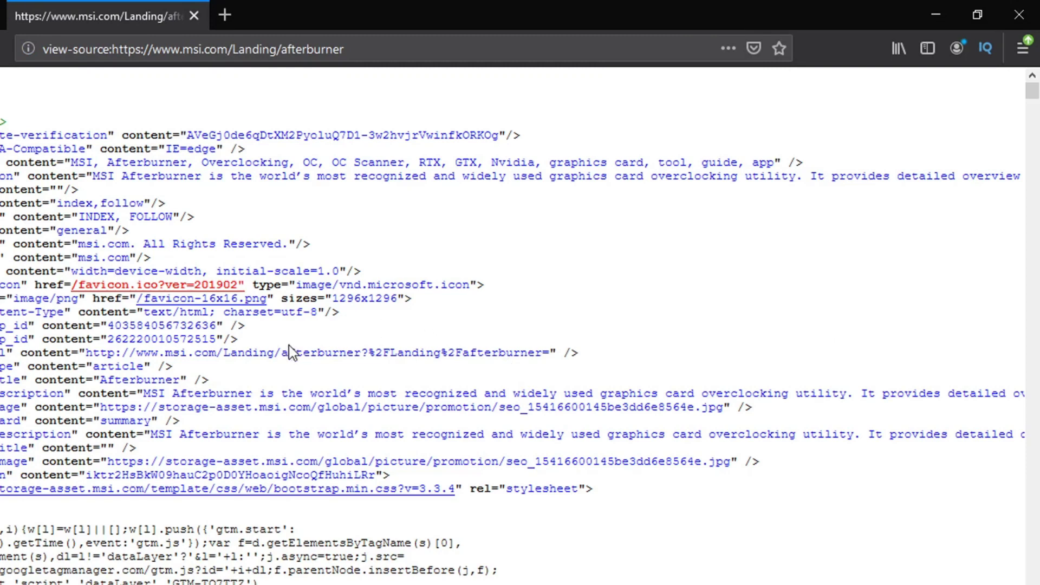
{"action": "scroll", "coordinate": [289, 347], "scroll_direction": "down", "scroll_amount": 10}
{"action": "scroll", "coordinate": [289, 347], "scroll_direction": "up", "scroll_amount": 10}
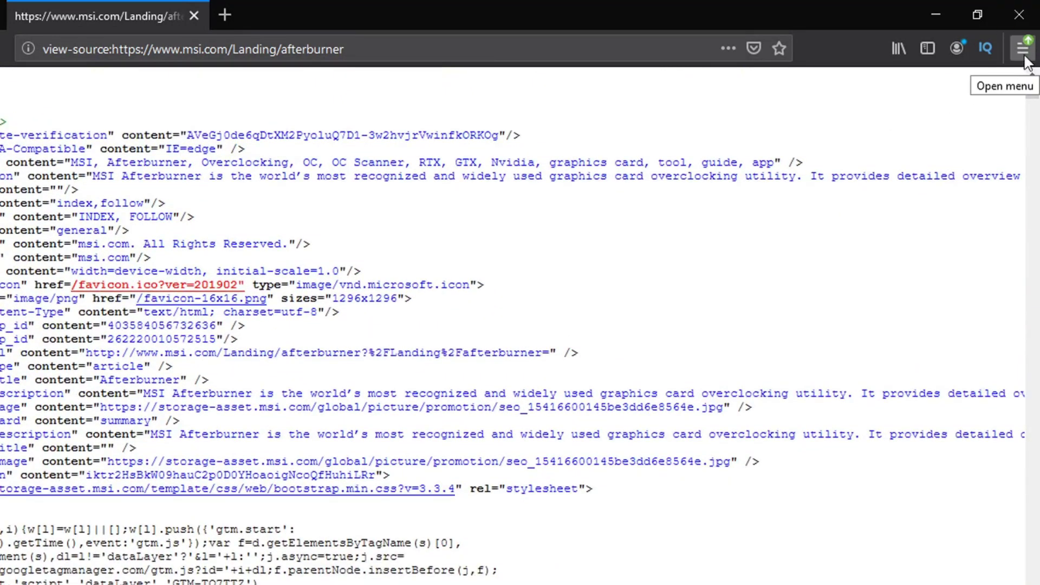
{"action": "left_click", "coordinate": [1023, 50]}
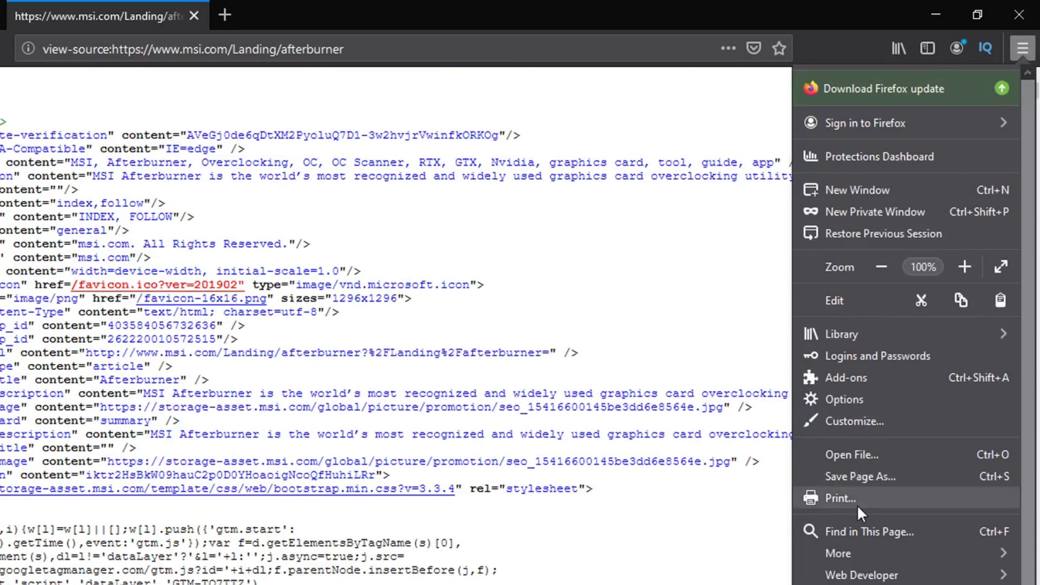
- Search the source for 'zip' and select the MSIAfterburnerSetup463Beta2.zip URL on line 585
{"action": "left_click", "coordinate": [843, 534]}
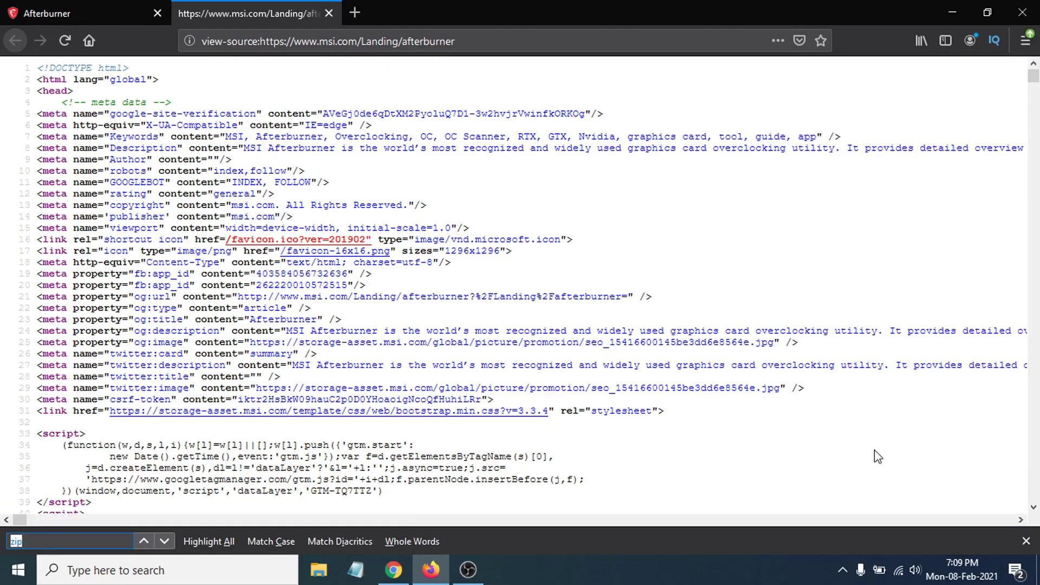
{"action": "left_click", "coordinate": [34, 540]}
{"action": "key", "text": "BackSpace"}
{"action": "key", "text": "BackSpace"}
{"action": "key", "text": "BackSpace"}
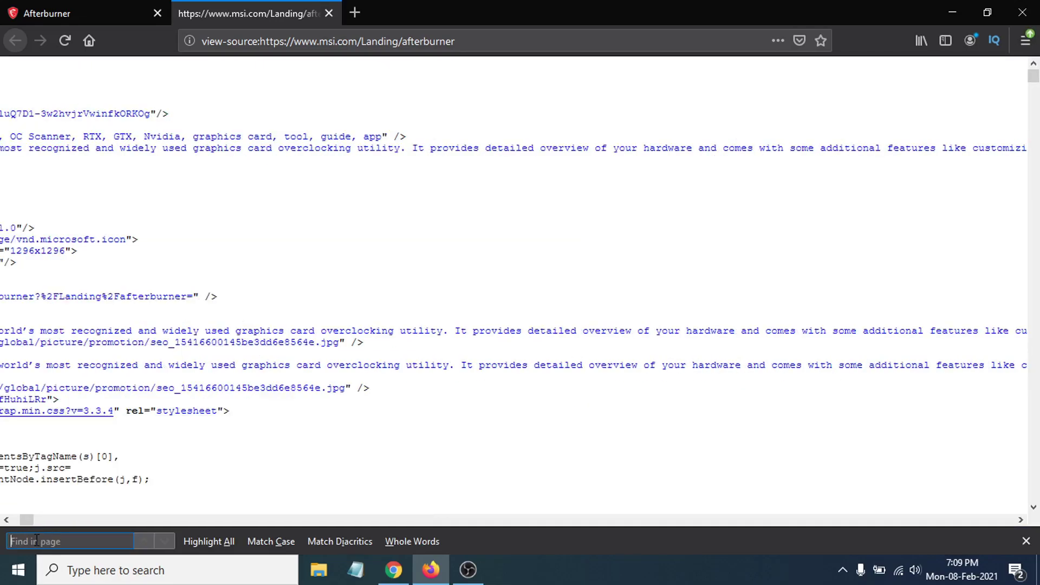
{"action": "type", "text": "zip"}
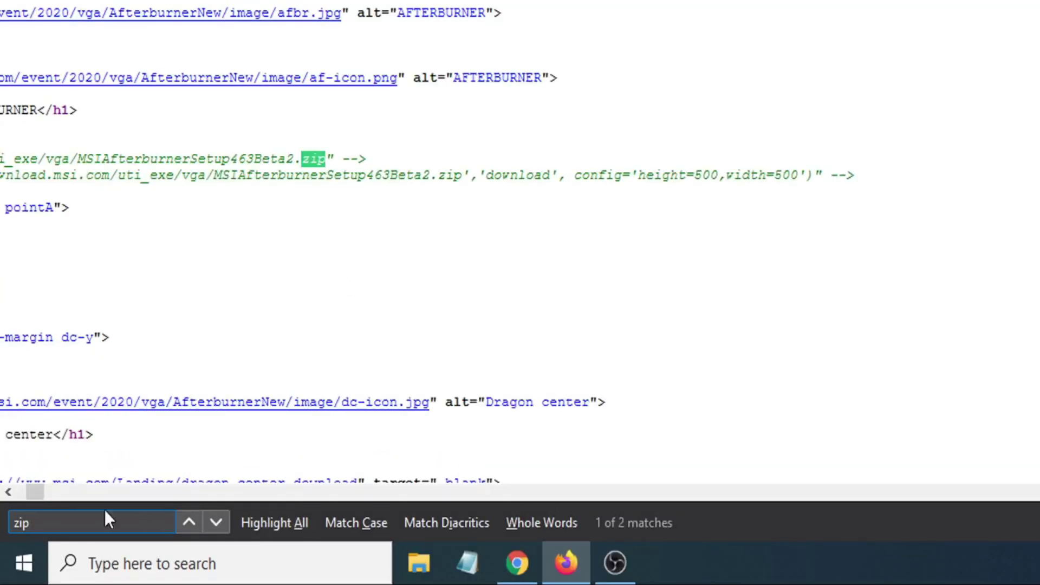
{"action": "left_click_drag", "start_coordinate": [33, 493], "coordinate": [16, 494]}
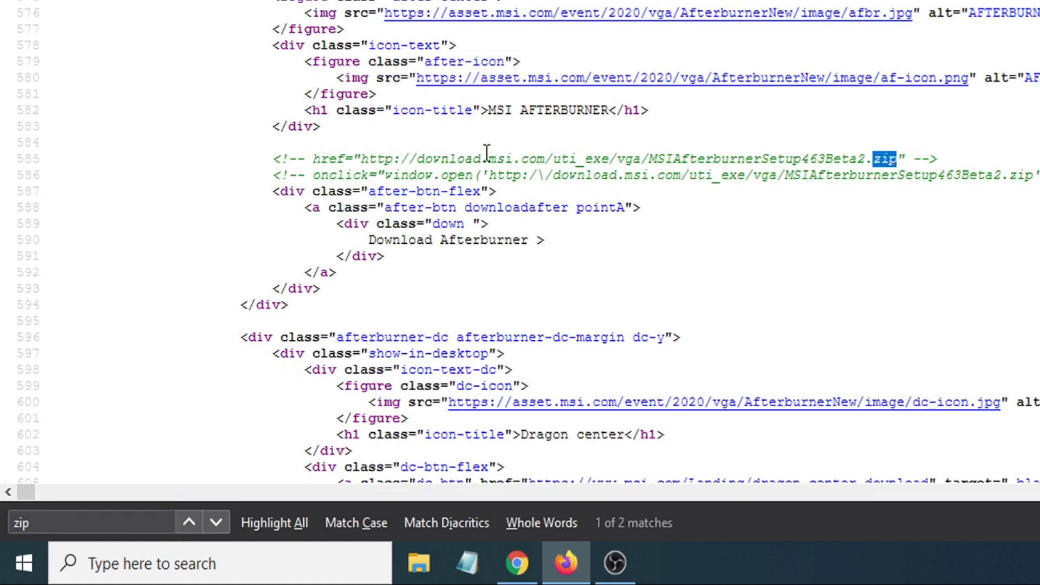
{"action": "left_click", "coordinate": [902, 163]}
{"action": "left_click_drag", "start_coordinate": [898, 163], "coordinate": [366, 153]}
{"action": "key", "text": "ctrl+c"}
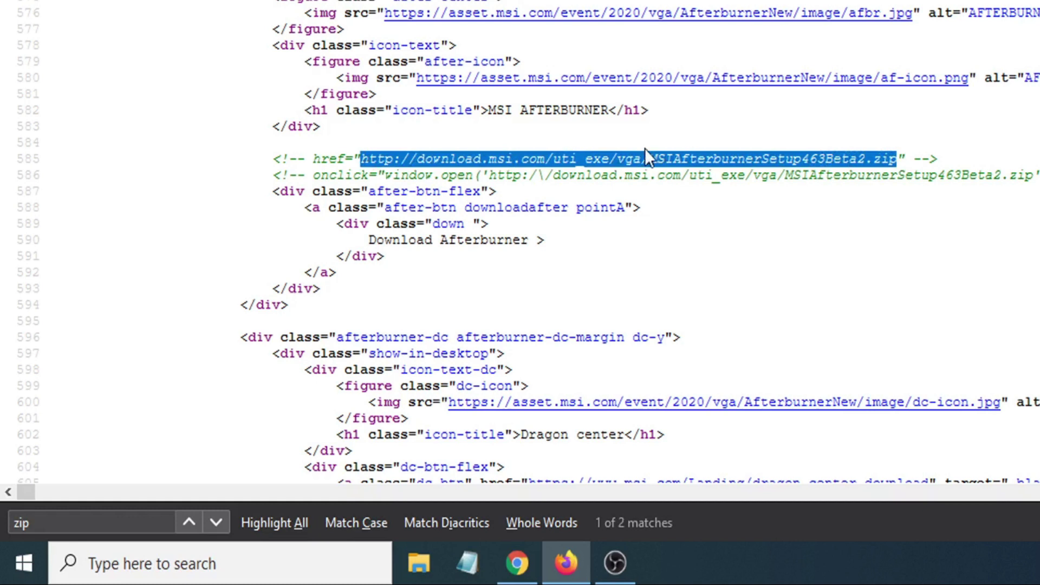
- Load the copied zip link in a new tab, then close IDM's prompt and decline integration
{"action": "key", "text": "ctrl+t"}
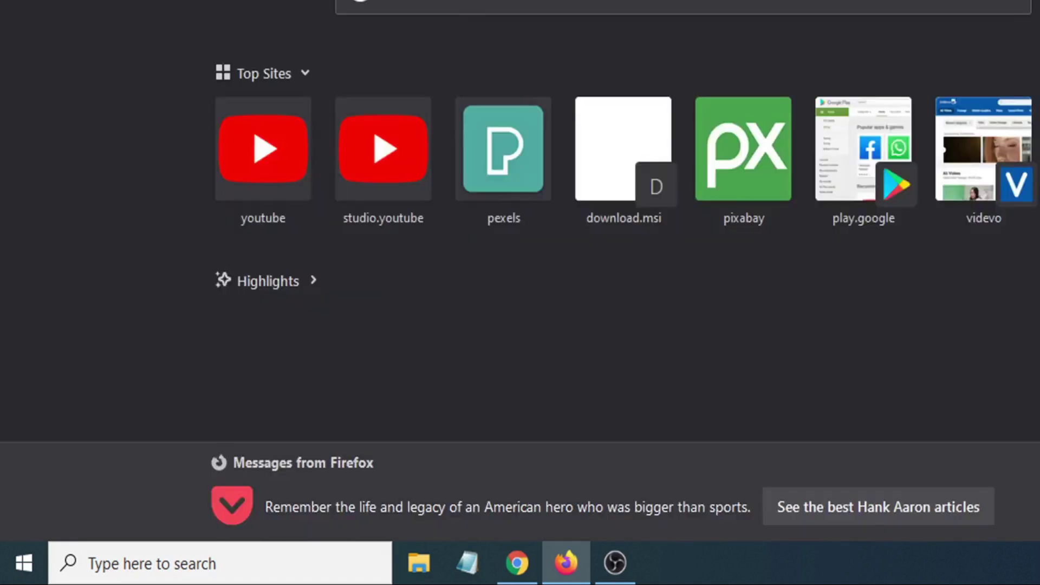
{"action": "left_click", "coordinate": [427, 0]}
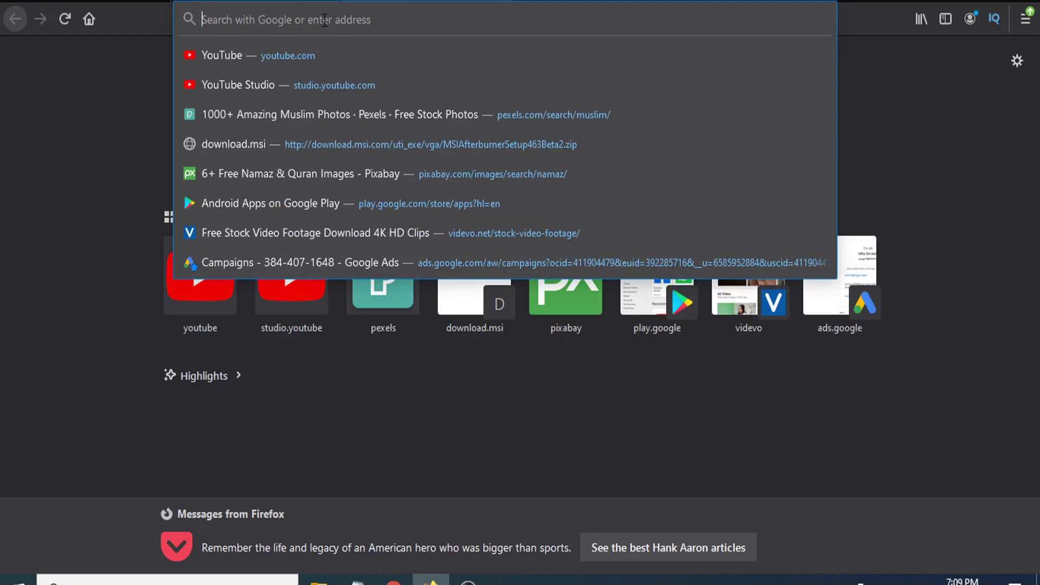
{"action": "key", "text": "ctrl+v"}
{"action": "key", "text": "Return"}
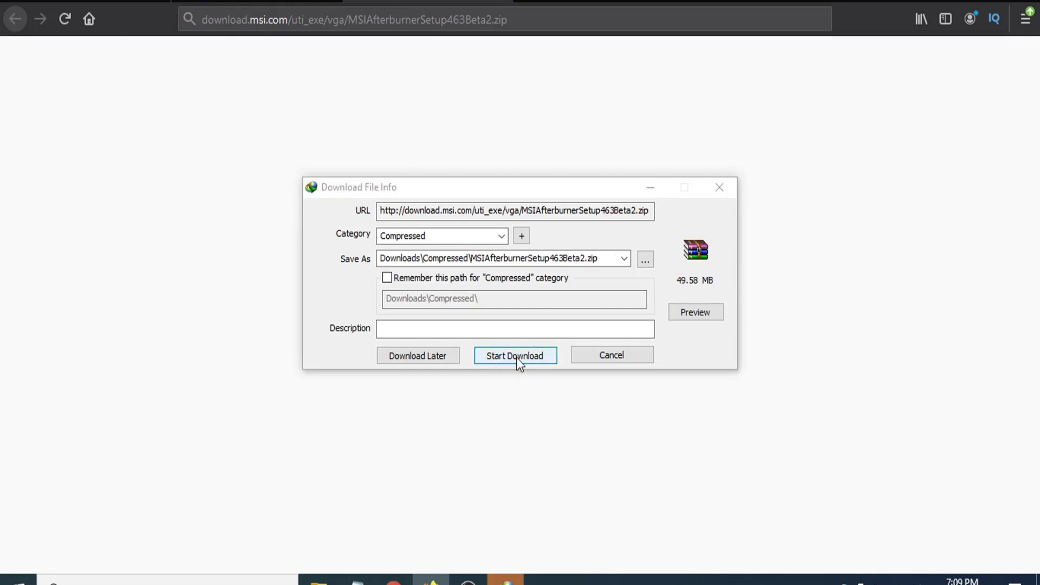
{"action": "left_click", "coordinate": [720, 188]}
{"action": "left_click", "coordinate": [641, 341]}
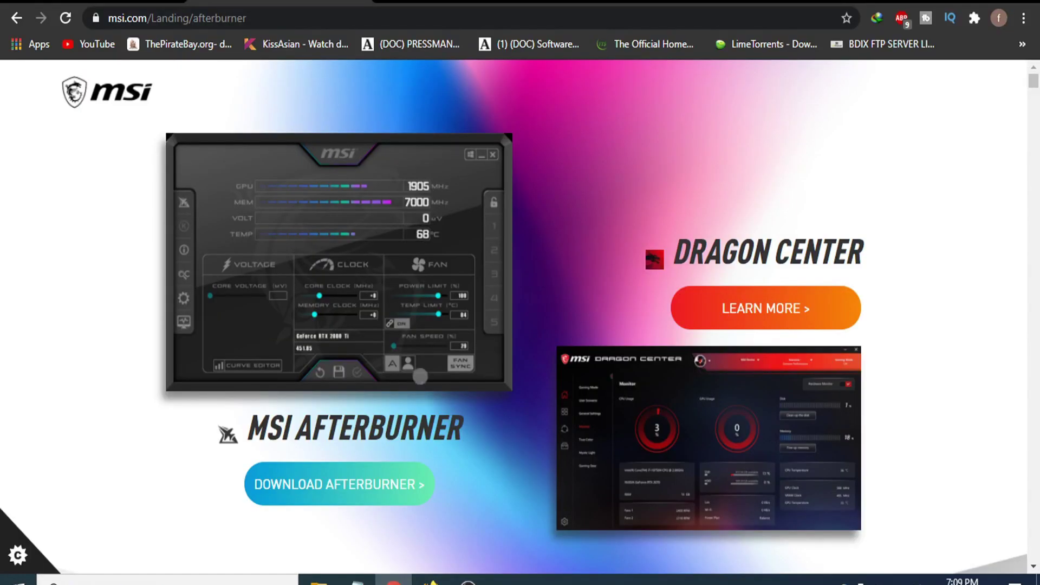
- Show the MSI Afterburner page source in Chrome with View page source
{"action": "right_click", "coordinate": [518, 290]}
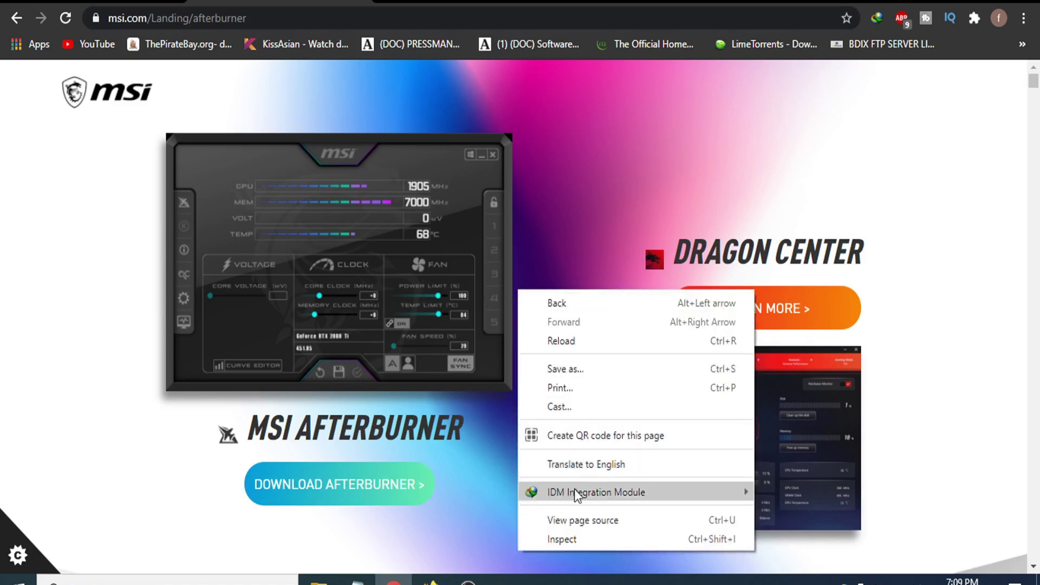
{"action": "left_click", "coordinate": [585, 517]}
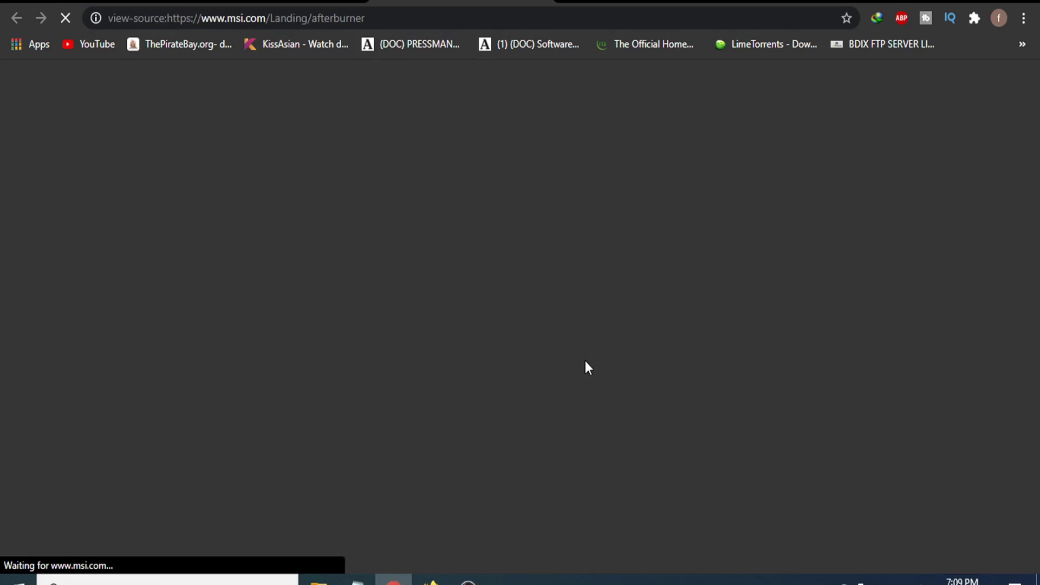
{"action": "scroll", "coordinate": [390, 317], "scroll_direction": "down", "scroll_amount": 6}
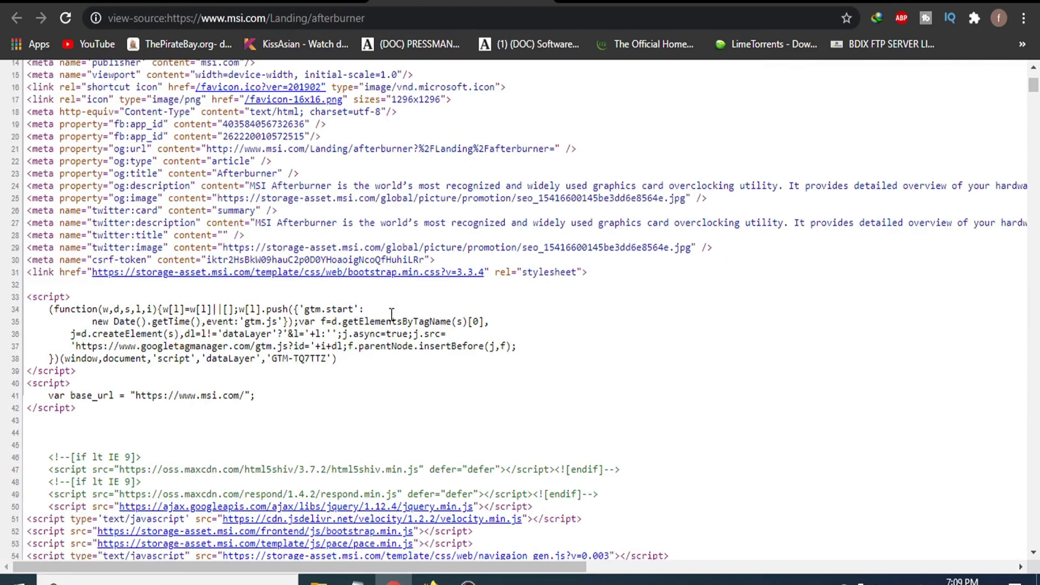
- Find 'zip' in the source and select the MSIAfterburnerSetup463Beta2.zip download URL
{"action": "left_click", "coordinate": [1024, 19]}
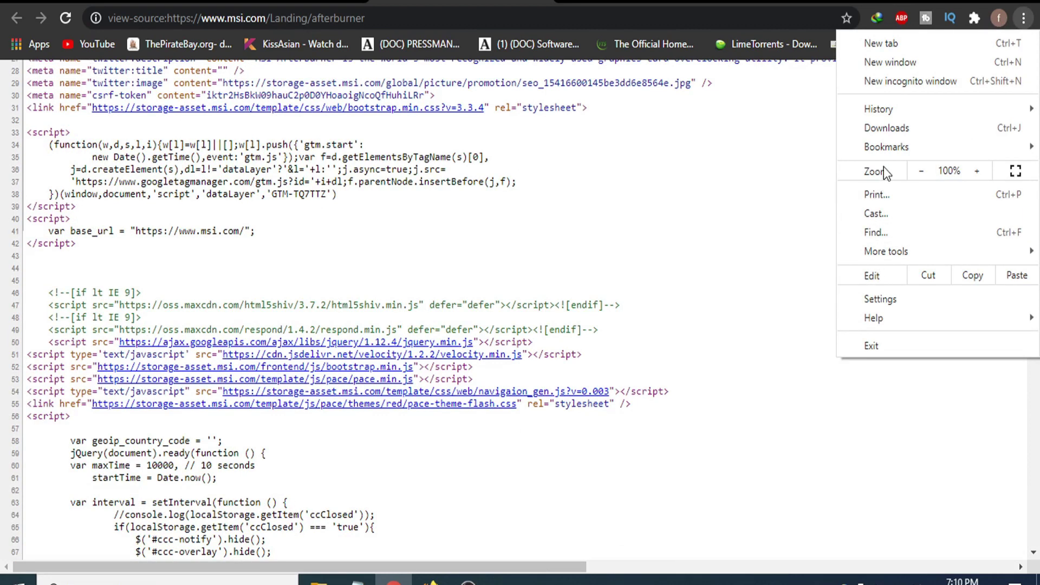
{"action": "left_click", "coordinate": [883, 231]}
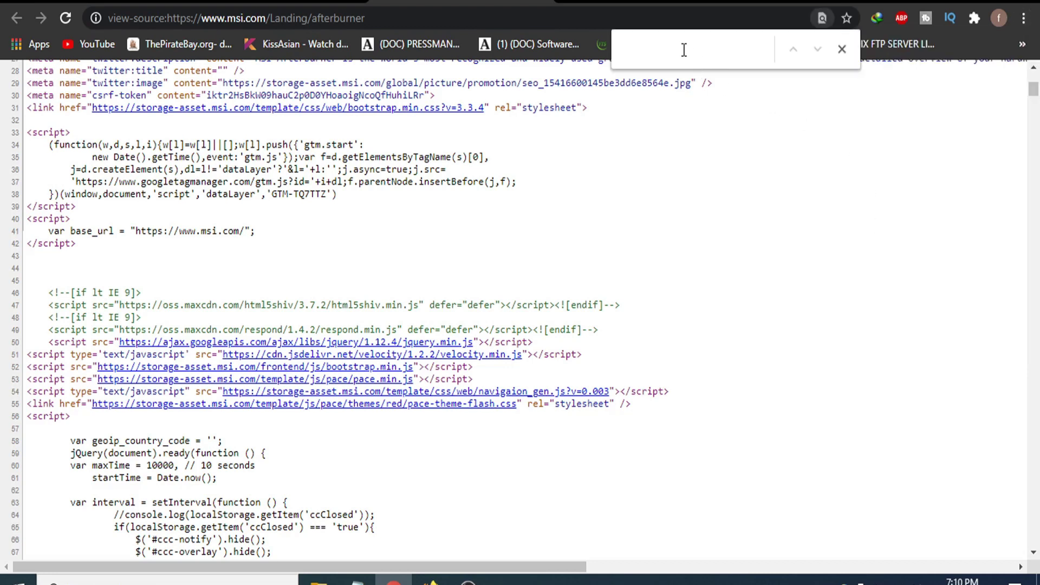
{"action": "type", "text": "zip"}
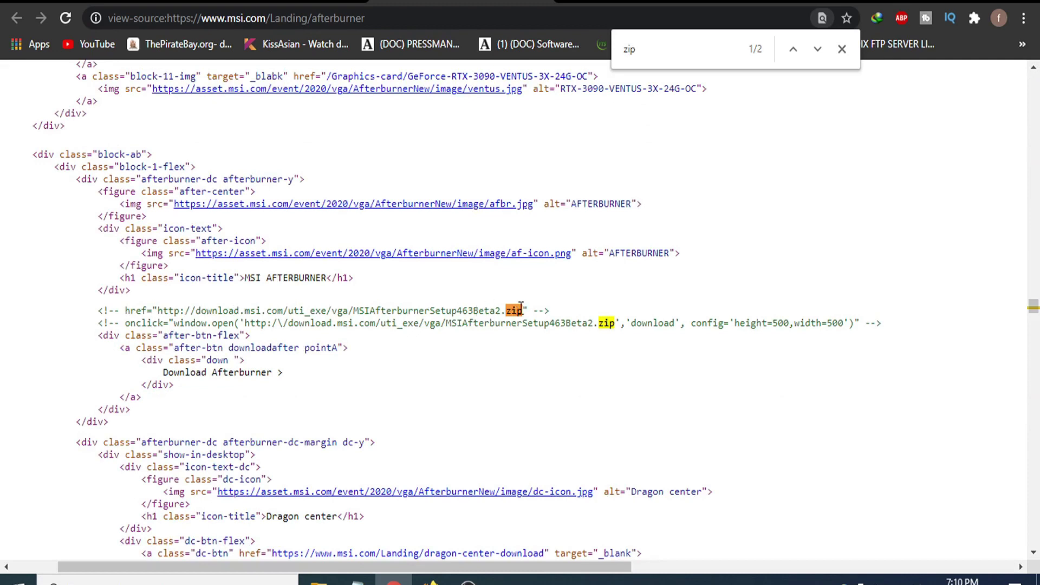
{"action": "left_click_drag", "start_coordinate": [522, 307], "coordinate": [422, 301]}
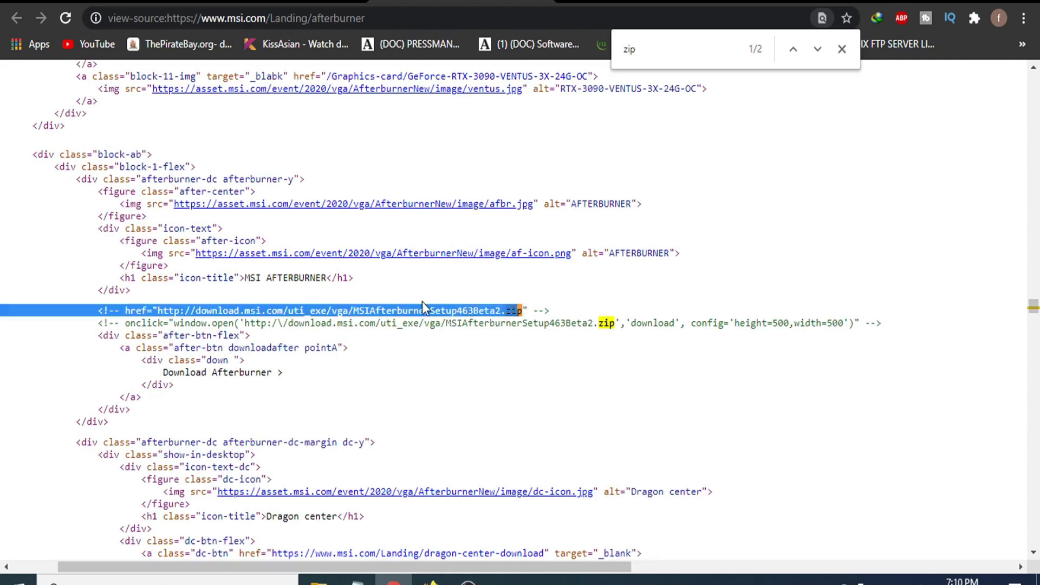
{"action": "left_click", "coordinate": [542, 277]}
{"action": "left_click_drag", "start_coordinate": [523, 311], "coordinate": [161, 308]}
{"action": "key", "text": "ctrl+c"}
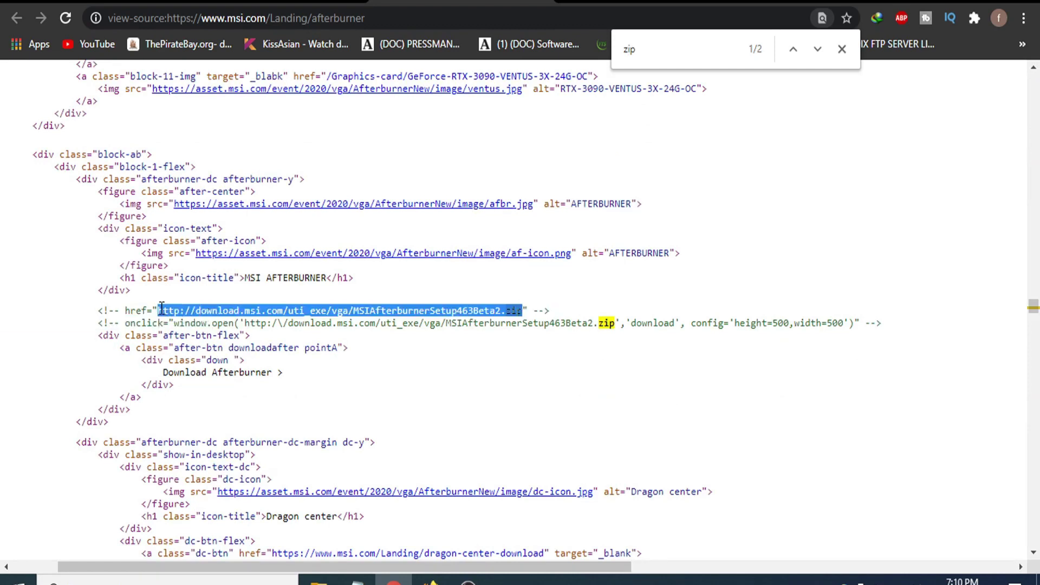
- Load the copied zip link in a new Chrome tab and bring IDM's 49.58 MB prompt forward
{"action": "key", "text": "ctrl+t"}
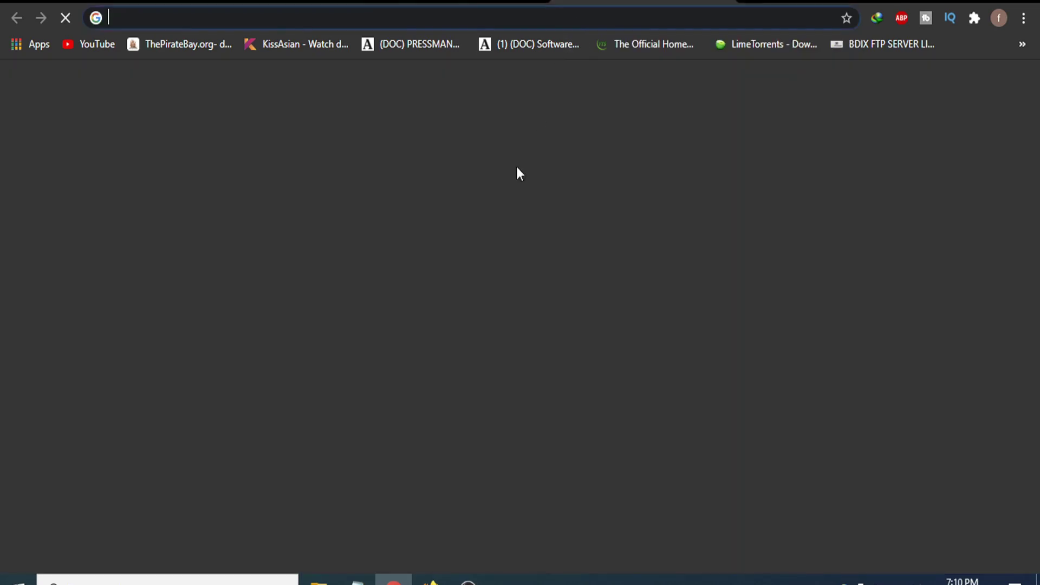
{"action": "key", "text": "ctrl+v"}
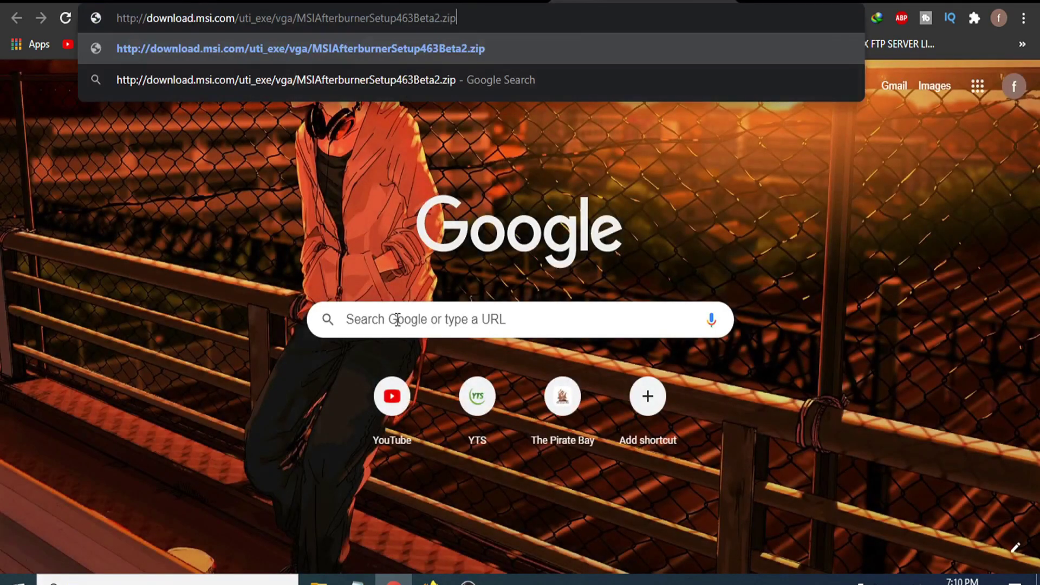
{"action": "key", "text": "Return"}
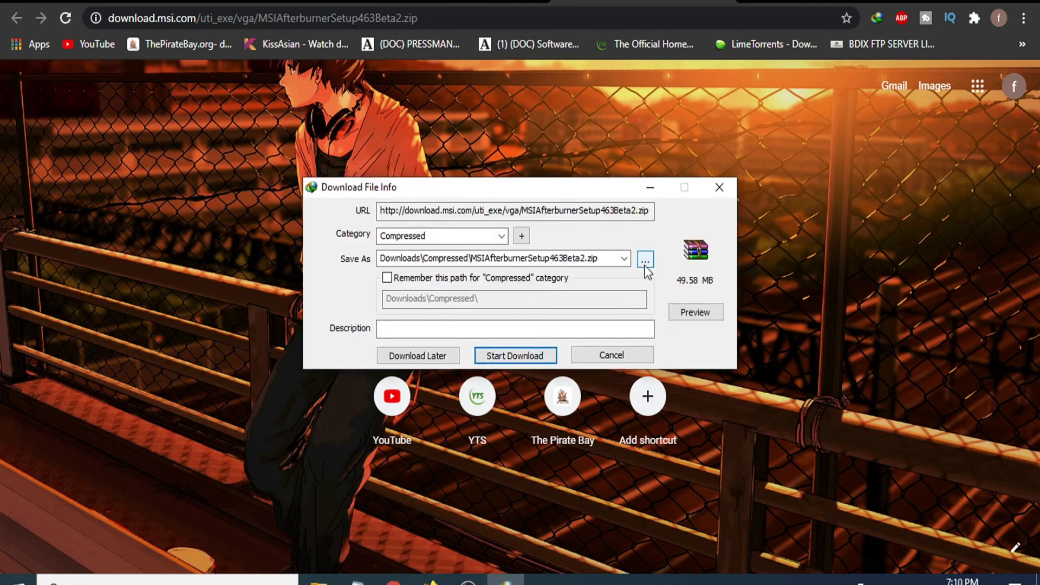
{"action": "left_click", "coordinate": [432, 580]}
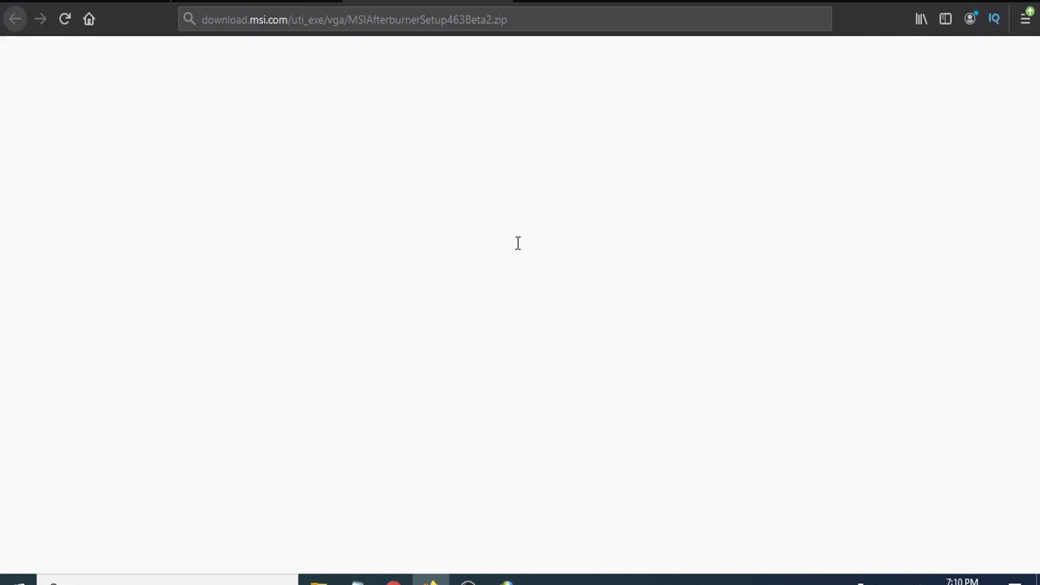
{"action": "left_click", "coordinate": [507, 579]}
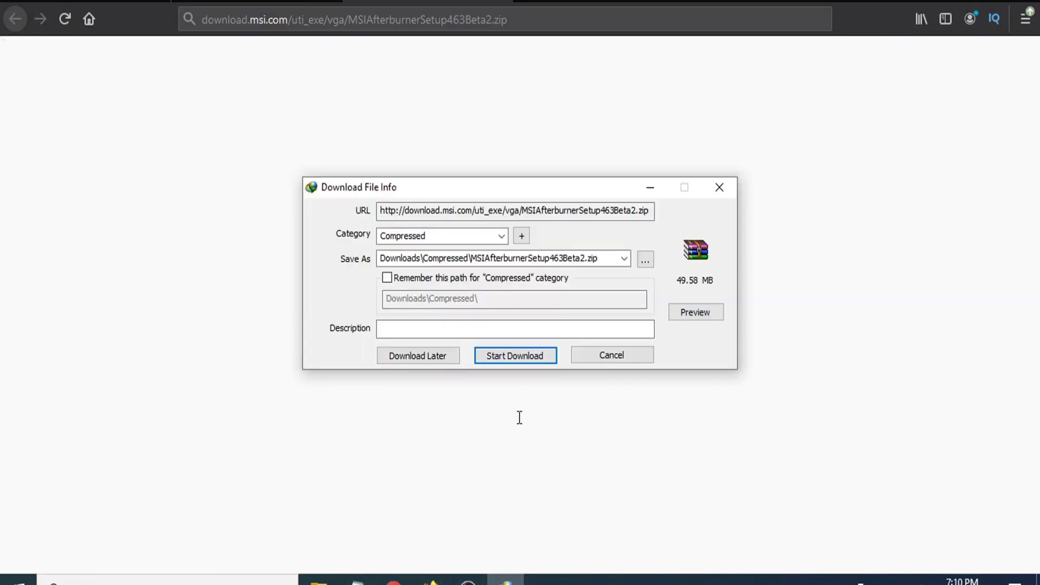
- Start the IDM download of MSIAfterburnerSetup463Beta2.zip from the Download File Info dialog
{"action": "left_click", "coordinate": [518, 358]}
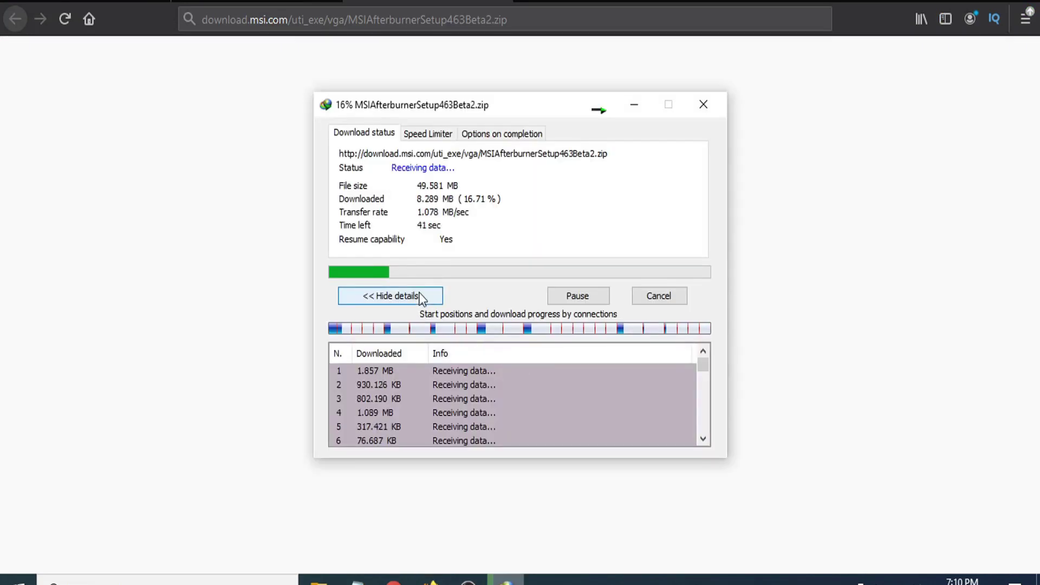